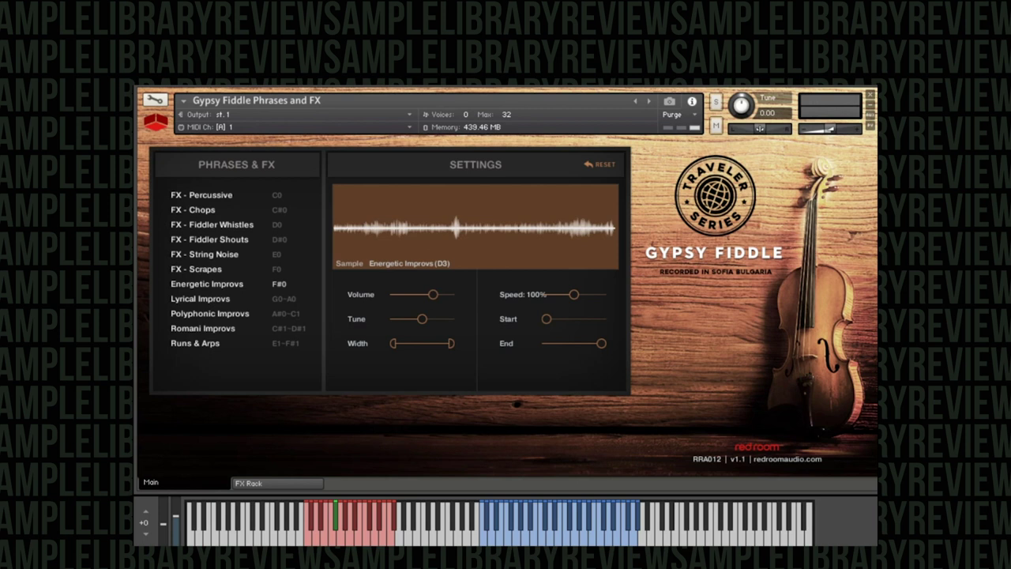
Show the FX Rack page of the Gypsy Fiddle Phrases and FX patch, with eight empty slots.
left_click(277, 483)
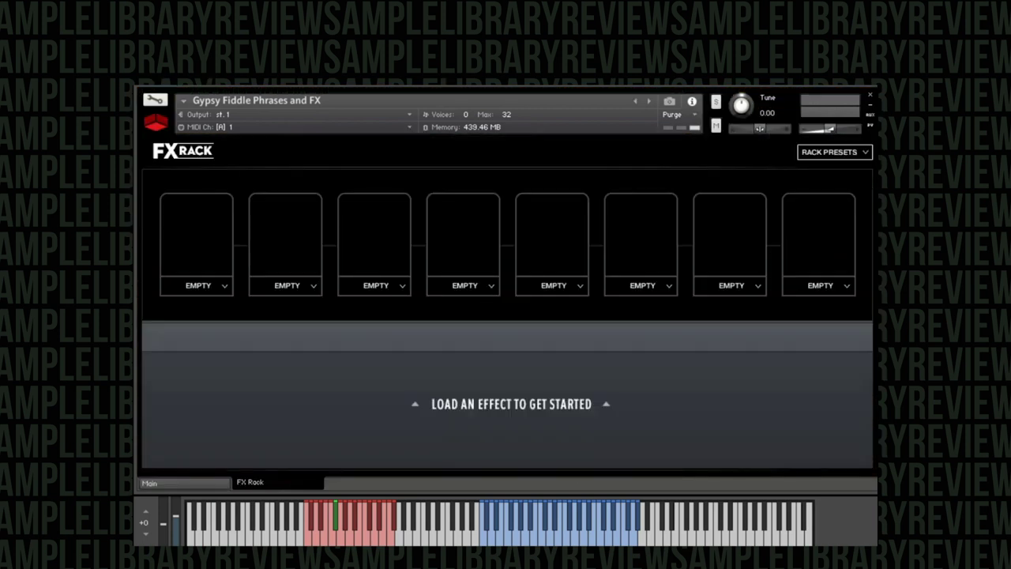
left_click(197, 286)
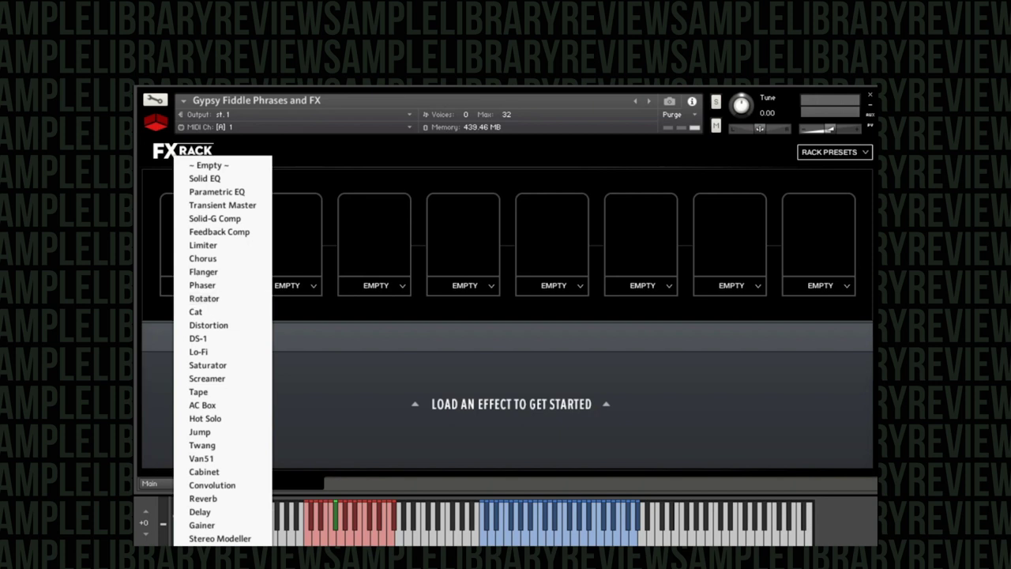
key("Escape")
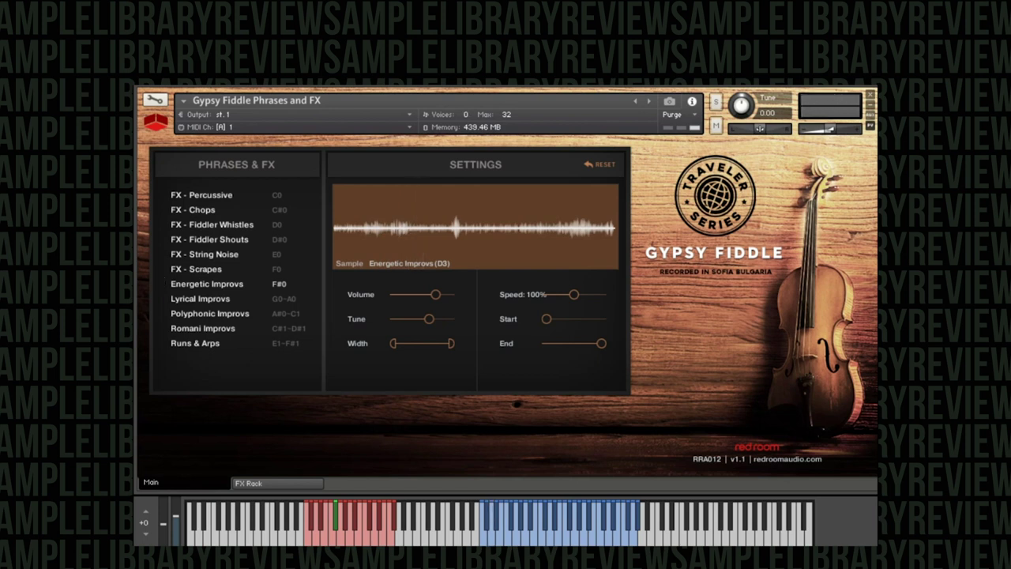
Sweep the phrase Tune to 12.0, then -12.0, then settle it just below default.
left_click_drag(428, 318, 449, 318)
left_click_drag(449, 318, 395, 319)
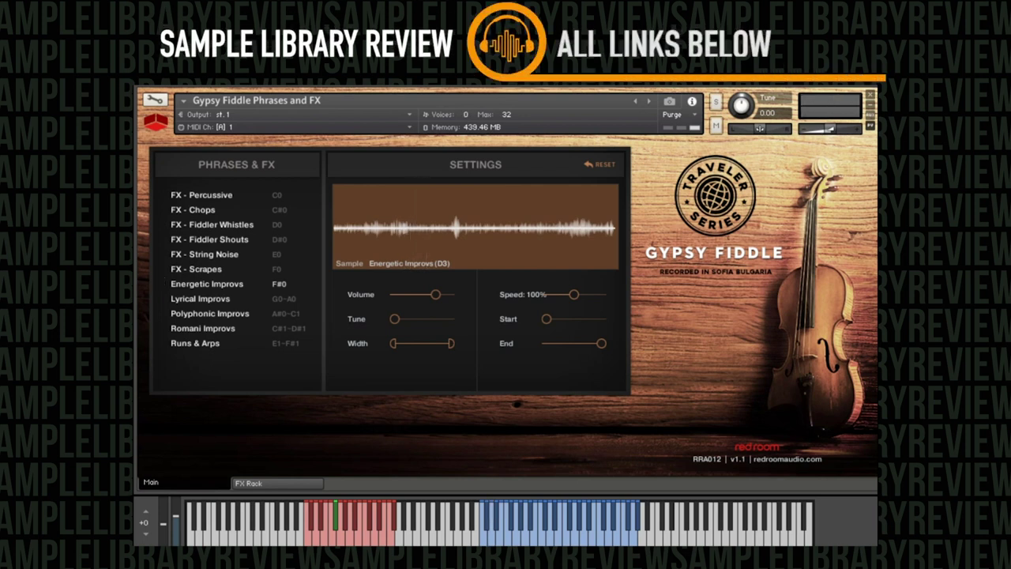
left_click_drag(394, 318, 408, 318)
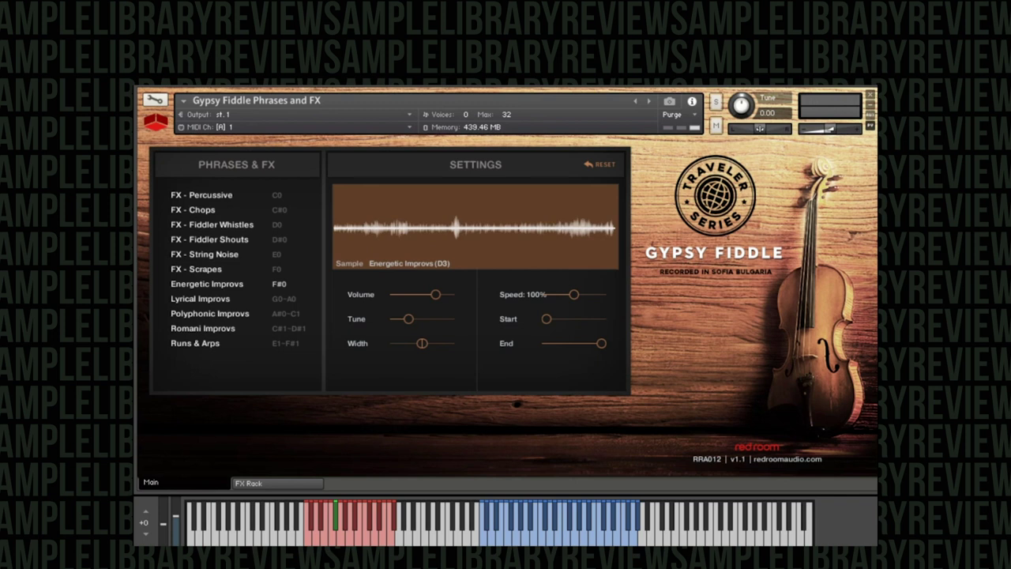
Restore full stereo width, slow Energetic Improvs to 70% speed, and play it.
left_click_drag(422, 342, 453, 342)
left_click_drag(573, 294, 547, 293)
left_click(491, 525)
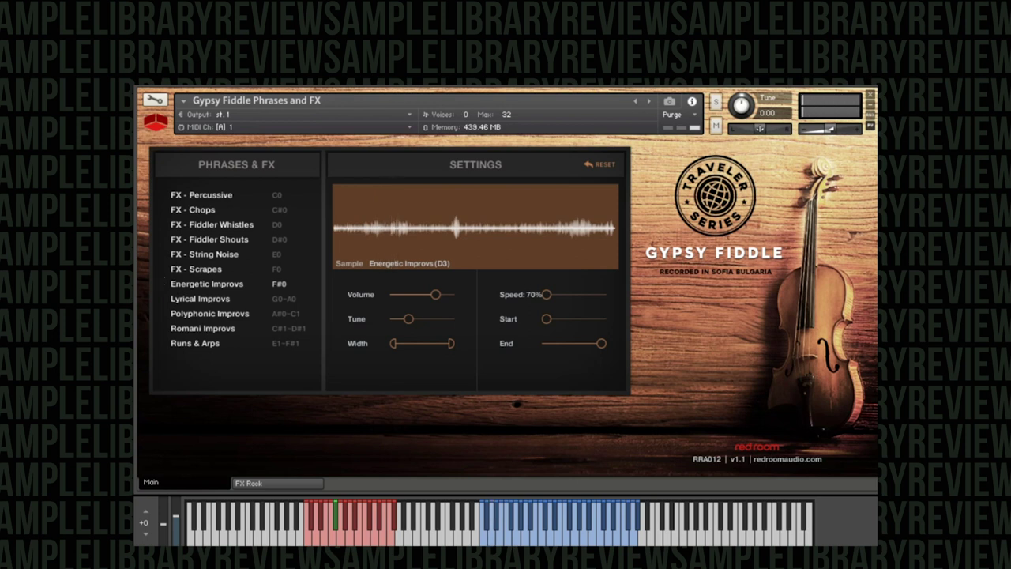
Set the phrase Speed to 130% and its Start point to 48%.
left_click_drag(546, 294, 601, 293)
left_click_drag(546, 319, 583, 342)
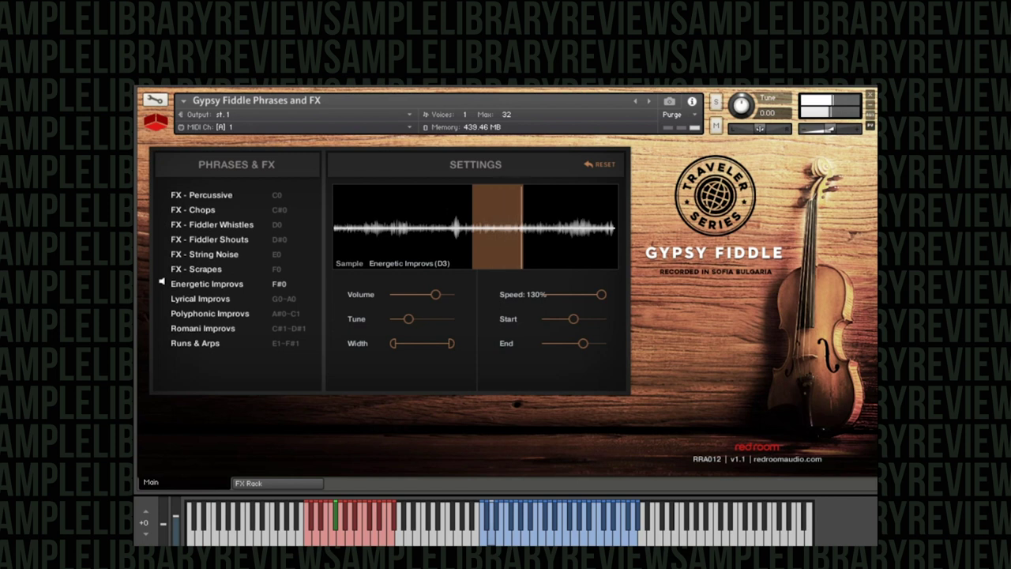
Lower the phrase playback speed from 130% to 86%.
left_click_drag(601, 293, 561, 294)
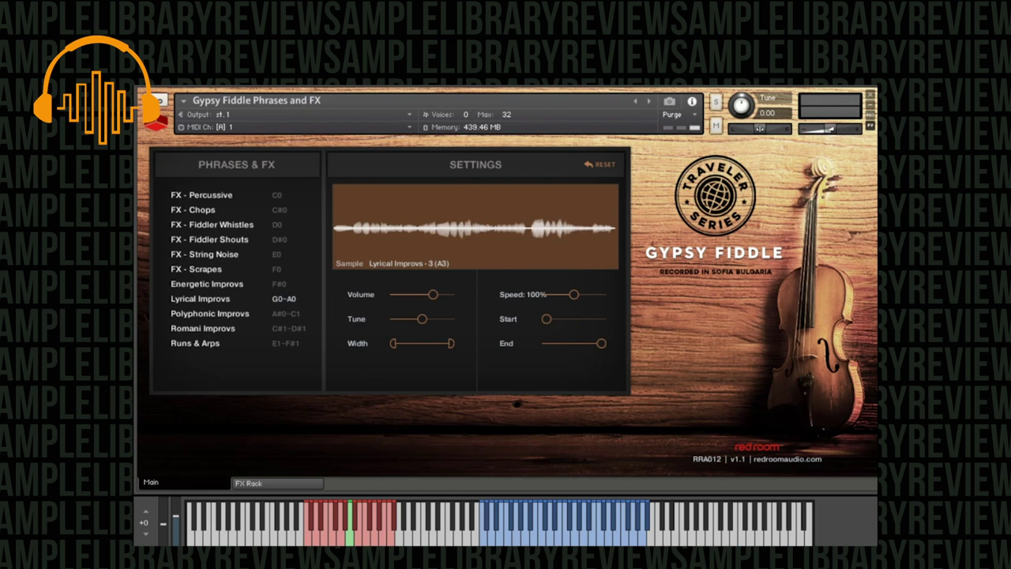
Select the Polyphonic Improvs phrases in the phrase list.
left_click(209, 313)
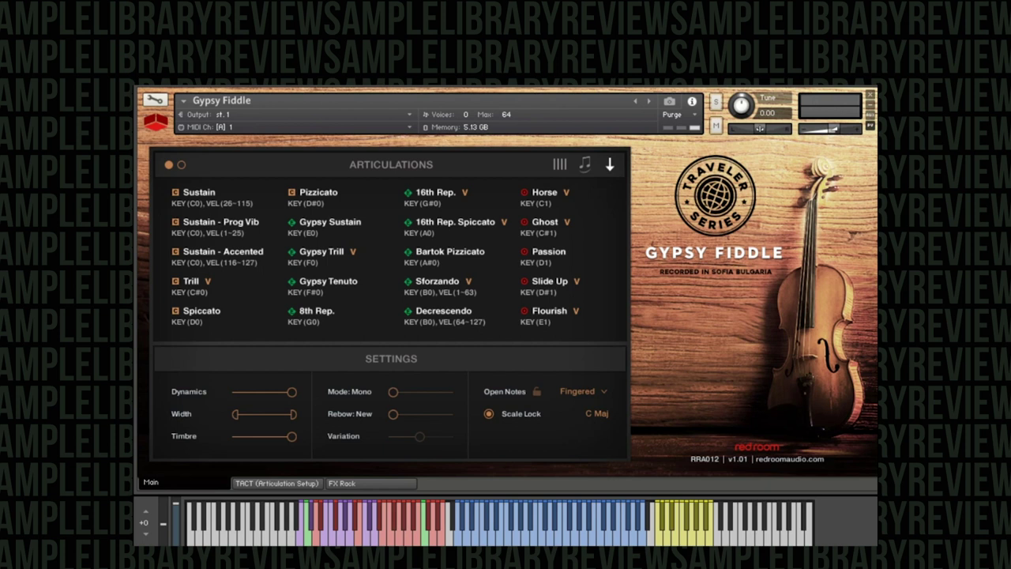
Untick Spiccato, Trill, Legato, Portamento and Pizzicato on articulation setup page 1.
left_click(276, 483)
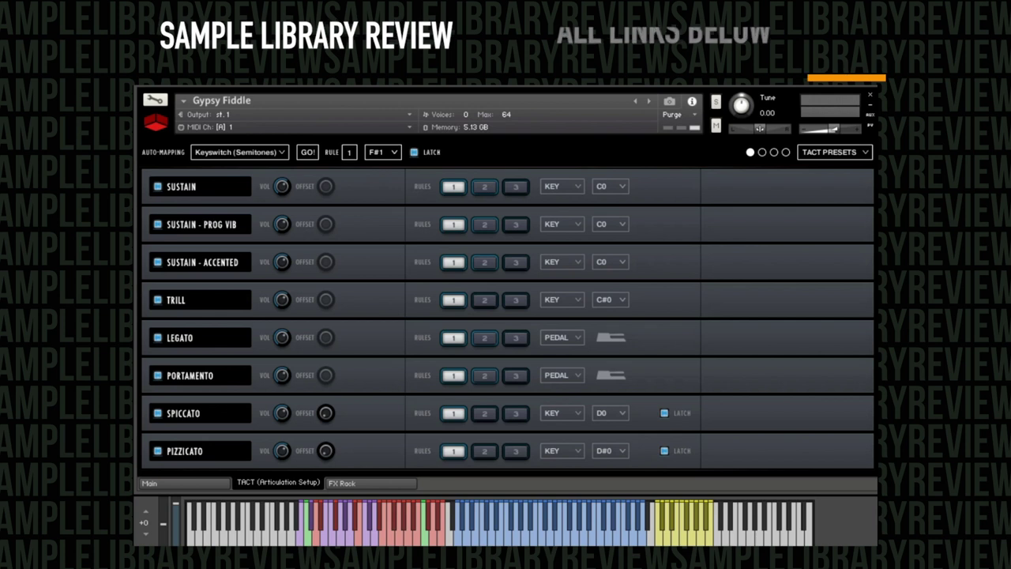
left_click(157, 413)
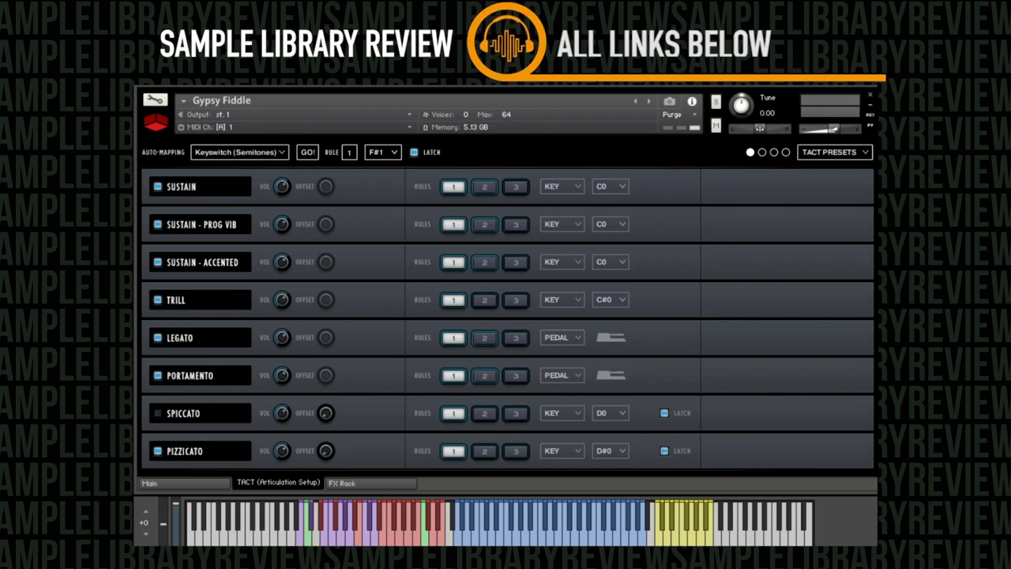
left_click(157, 375)
left_click(157, 337)
left_click(157, 299)
left_click(157, 451)
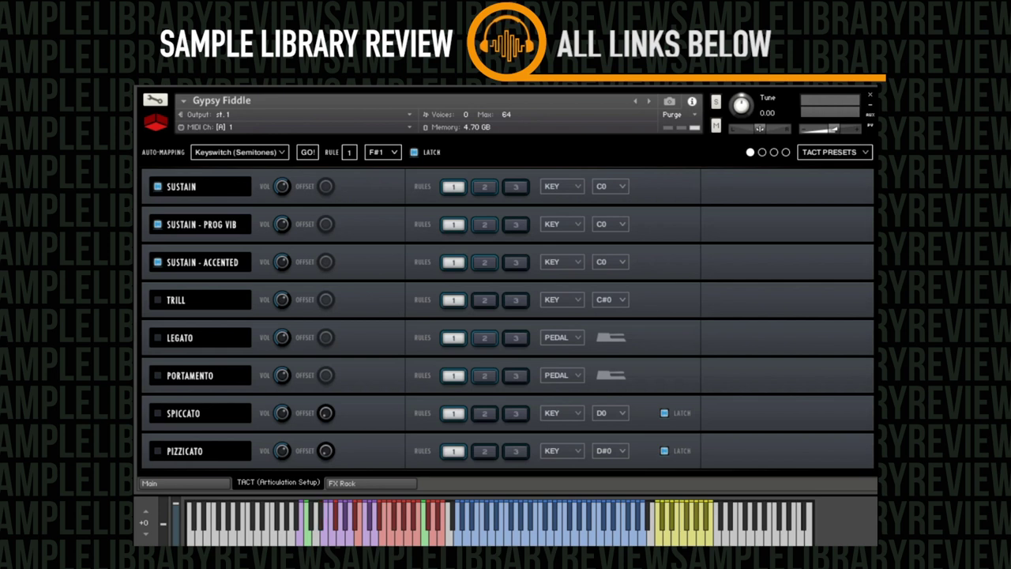
On page 2, untick then re-tick Gypsy Trill, 8th Rep., 16th Rep. Spiccato and Sforzando.
left_click(762, 151)
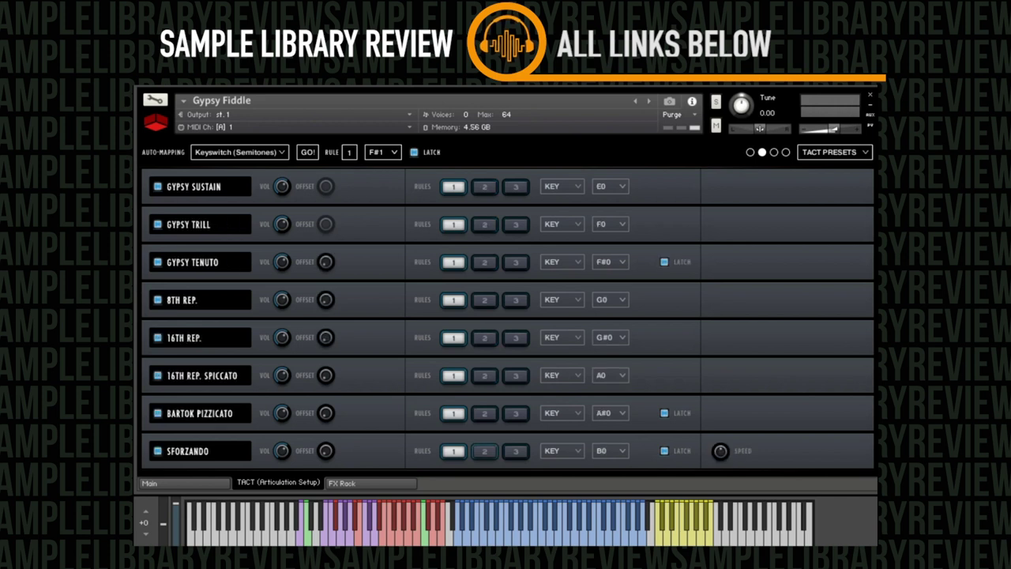
left_click(157, 224)
left_click(157, 299)
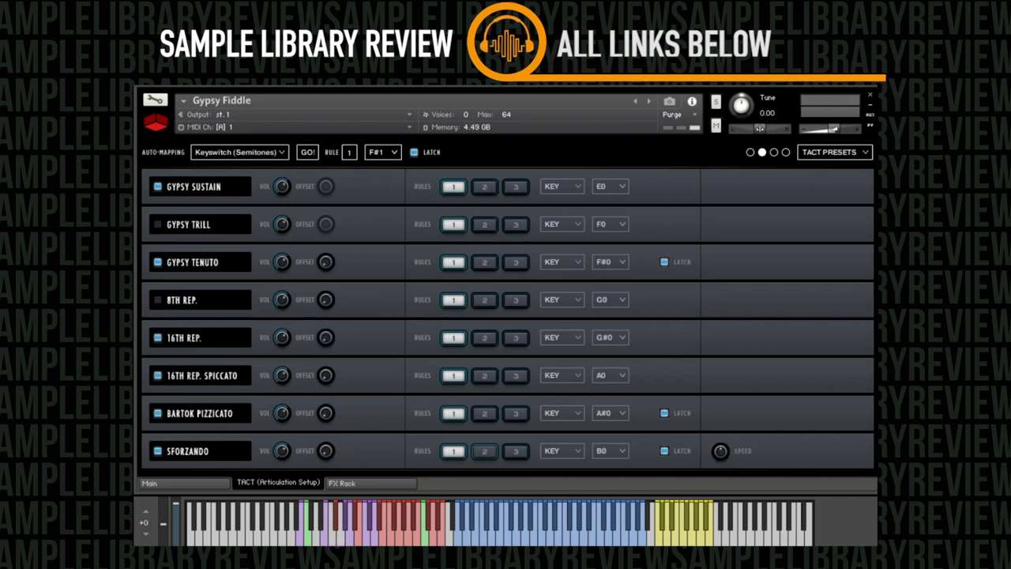
left_click(157, 375)
left_click(157, 451)
left_click(157, 450)
left_click(157, 376)
left_click(157, 300)
left_click(157, 225)
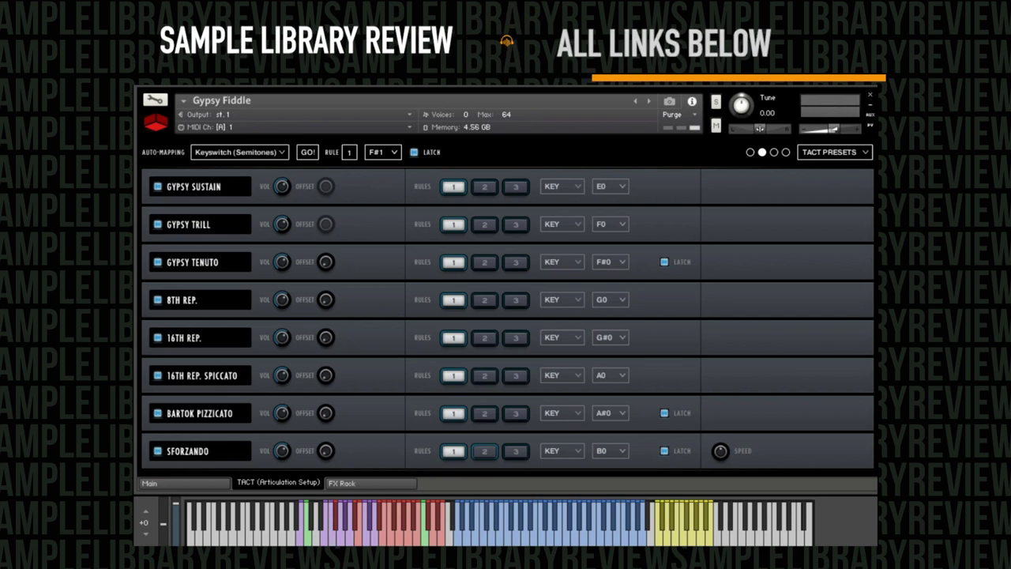
Re-enable Trill, Legato, Portamento, Spiccato and Pizzicato on page 1, returning to the main page.
left_click(750, 152)
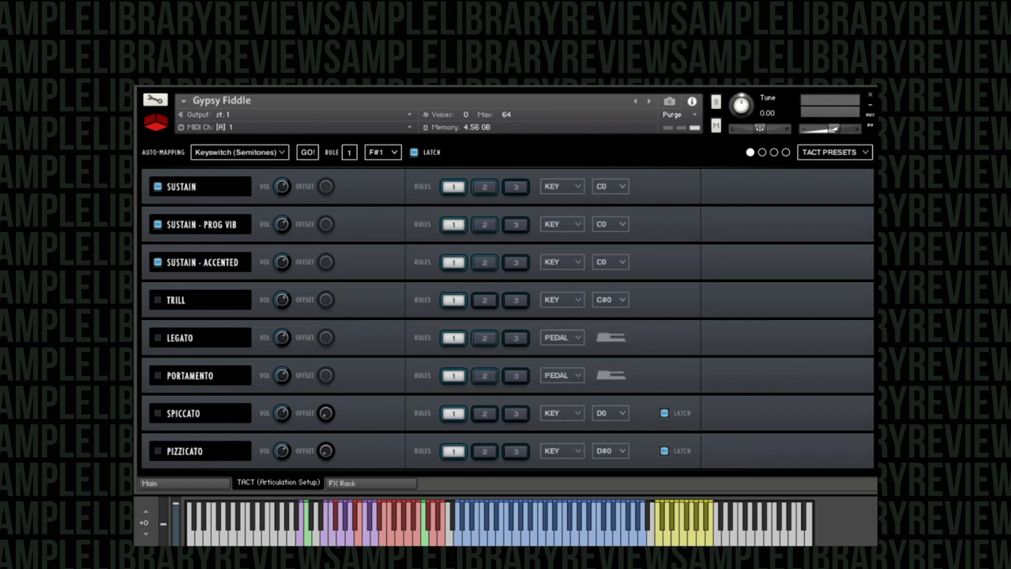
left_click(157, 299)
left_click(157, 337)
left_click(158, 375)
left_click(157, 413)
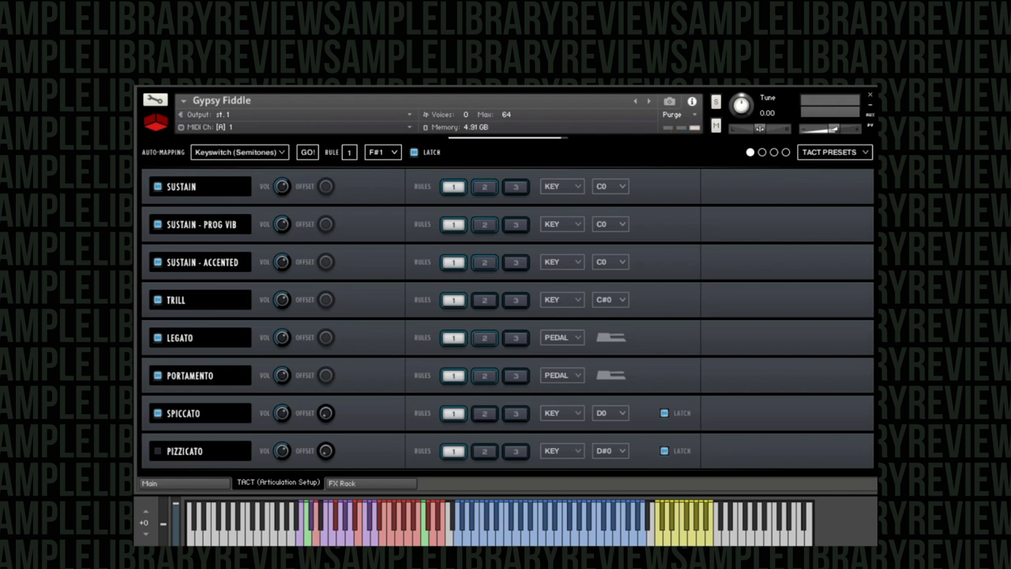
left_click(157, 451)
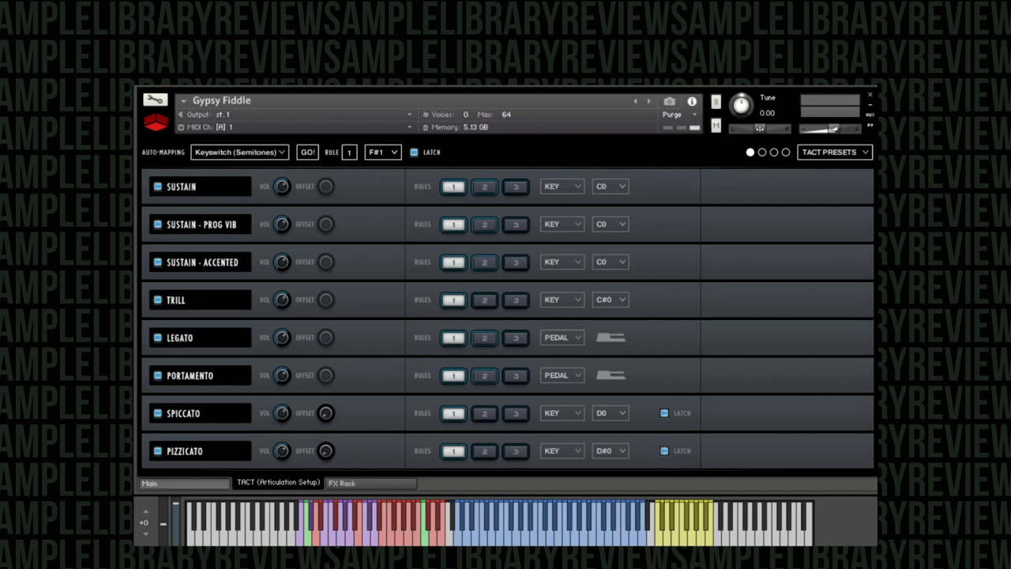
left_click(149, 483)
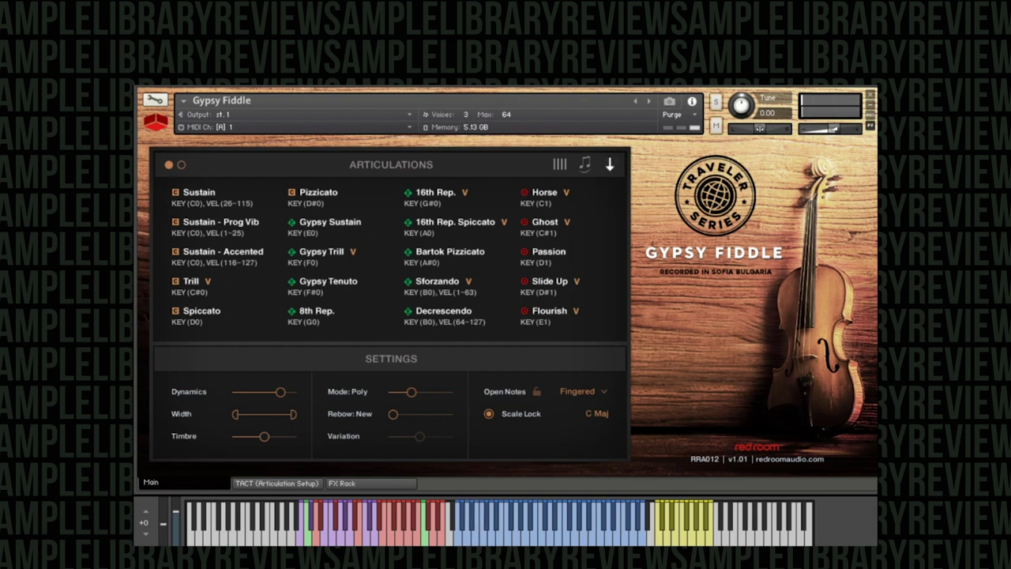
Change the Gypsy Fiddle playing Mode from Poly to Smart.
left_click_drag(410, 391, 429, 391)
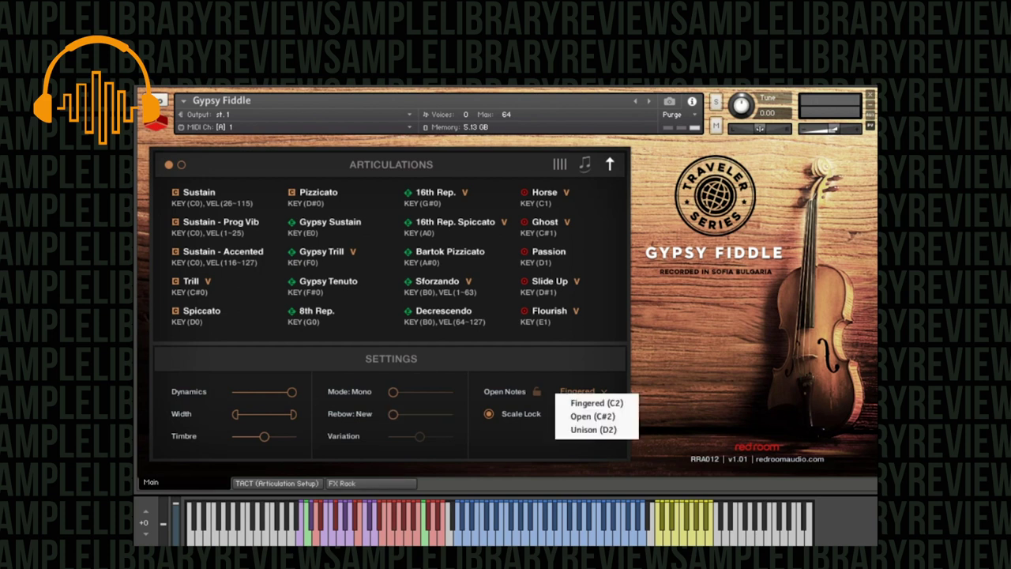
Set Open Notes to Open, then change it to Unison.
left_click(592, 415)
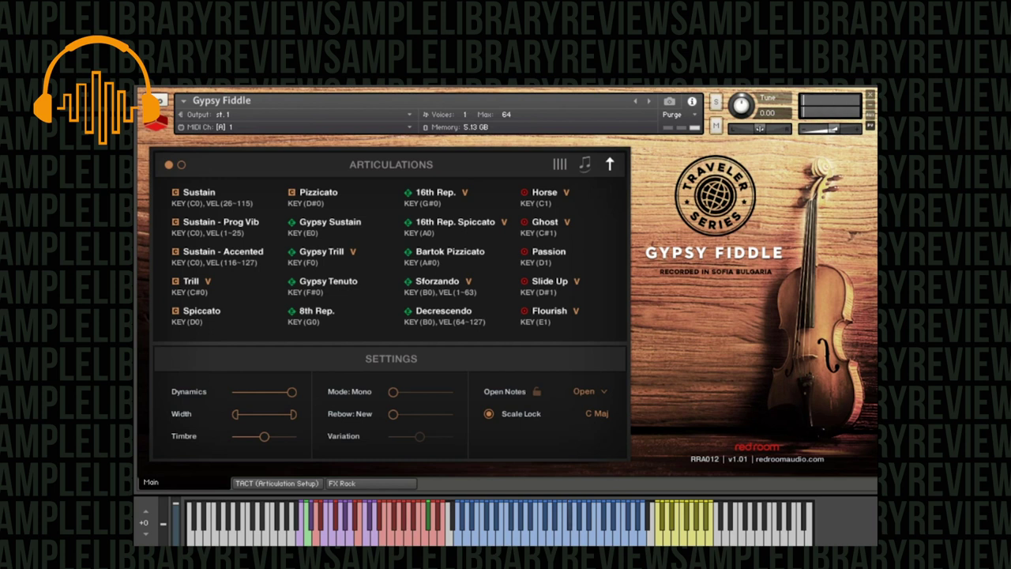
left_click(589, 391)
left_click(594, 429)
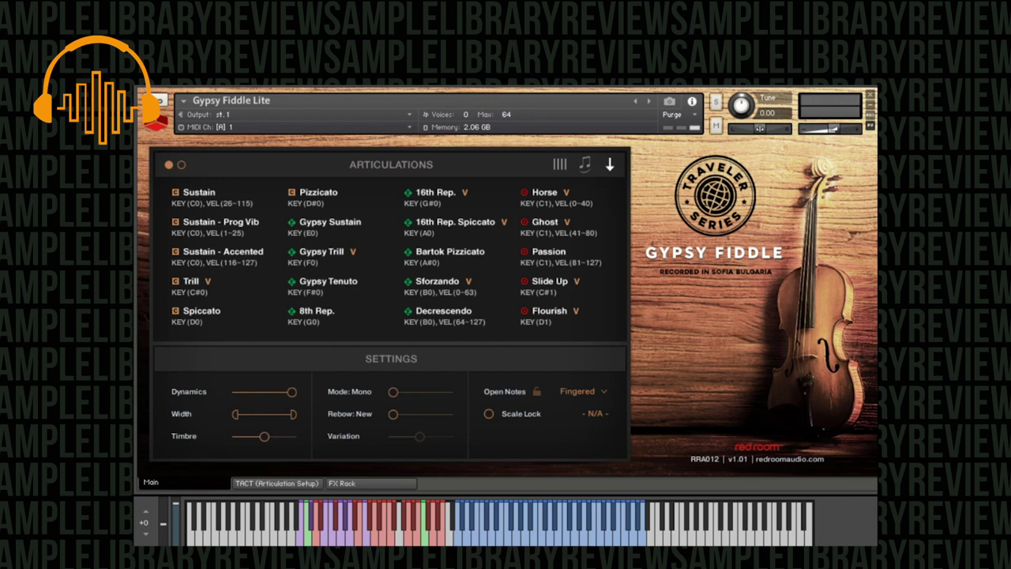
Leave Gypsy Fiddle Lite's Open Notes on Fingered and show its empty FX Rack page.
left_click(560, 392)
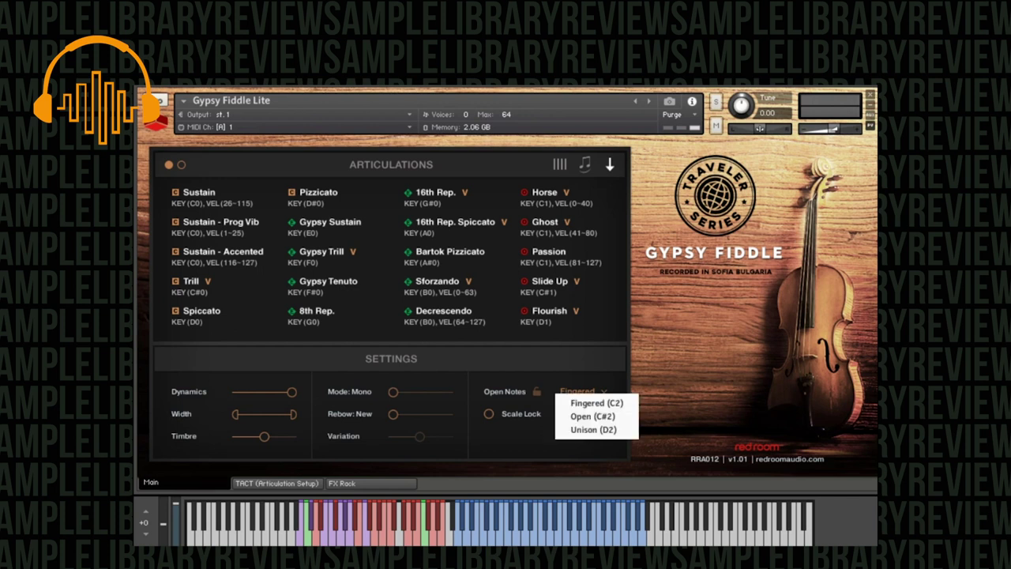
key("Escape")
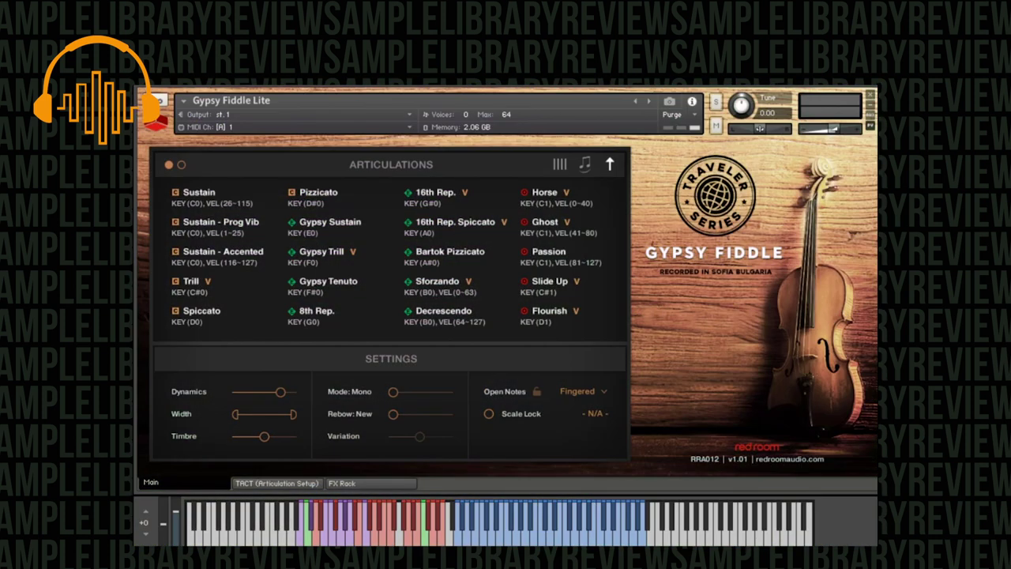
left_click(343, 482)
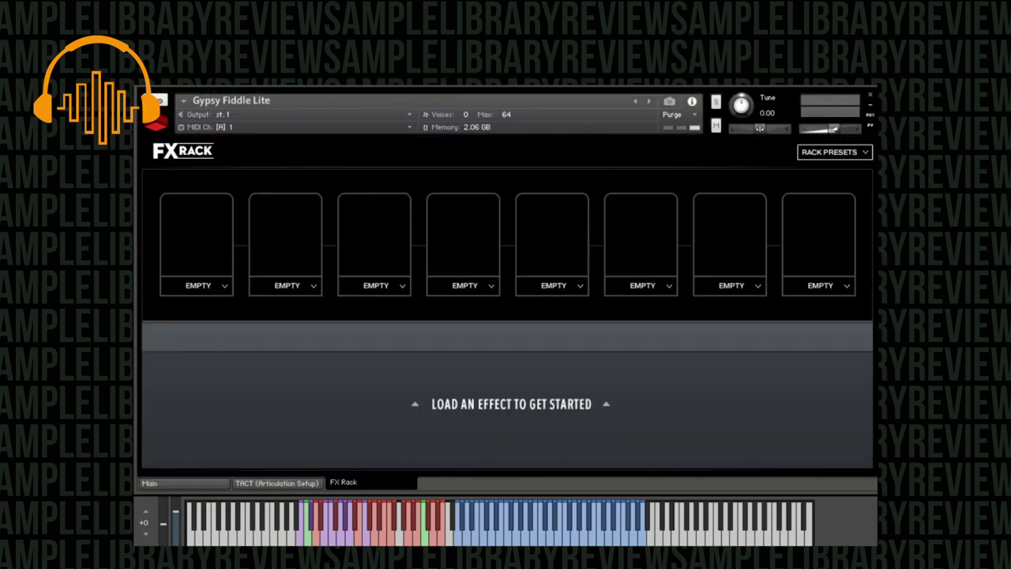
Load Flanger into FX Rack slot 1 and Rotator into slot 2, setting Rotator's output to -9.7 dB.
left_click(198, 285)
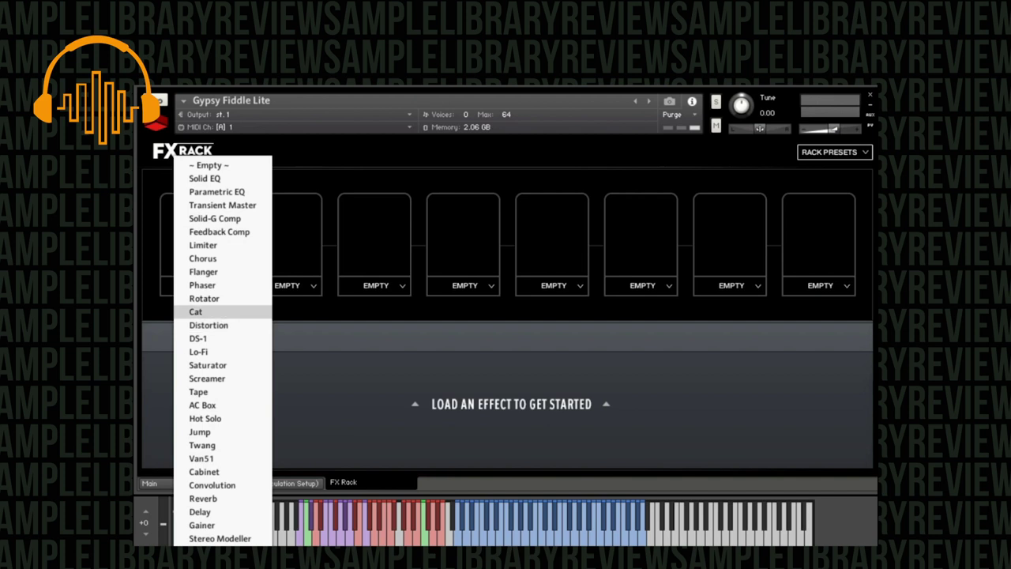
left_click(203, 272)
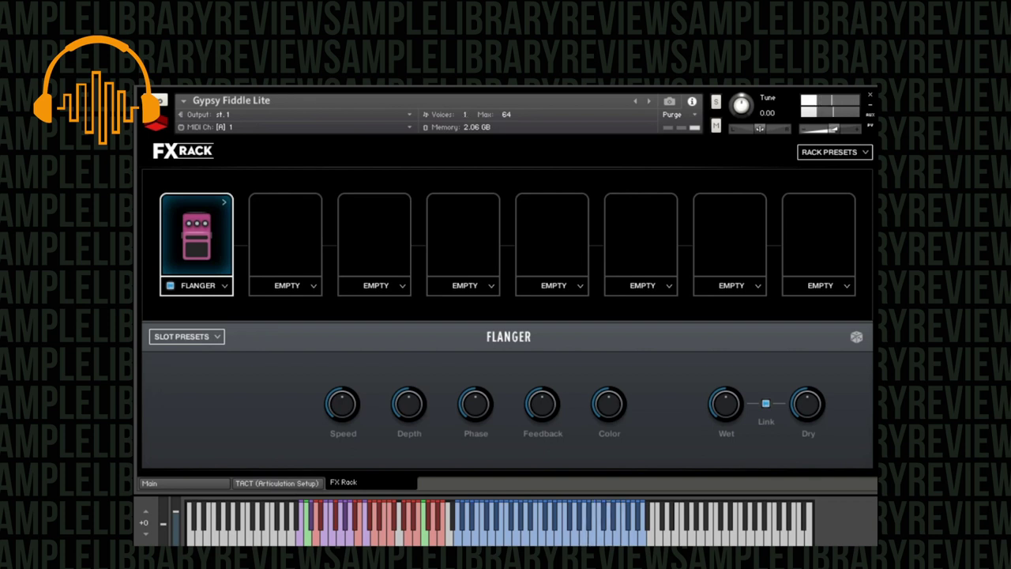
left_click(286, 286)
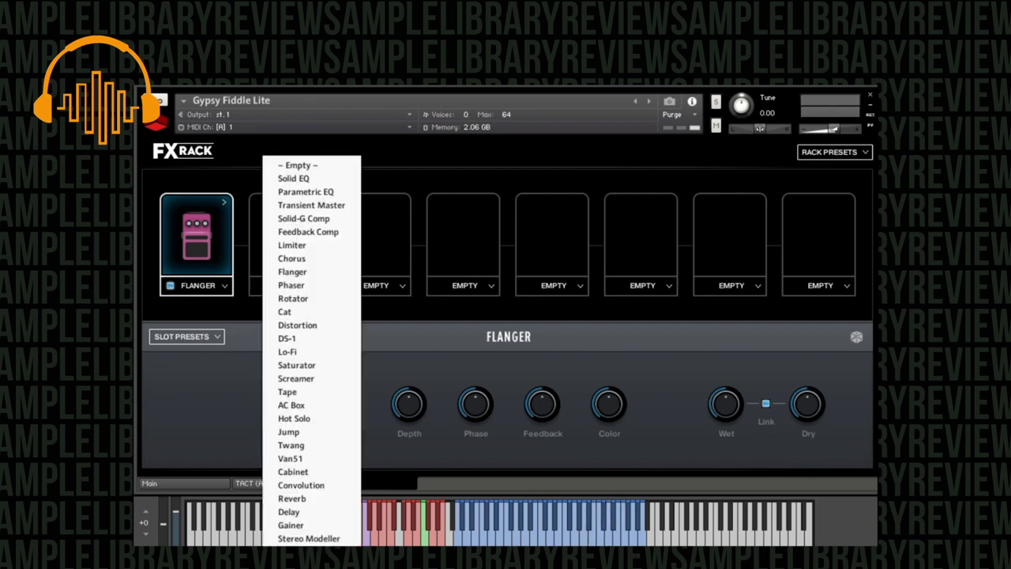
left_click(308, 298)
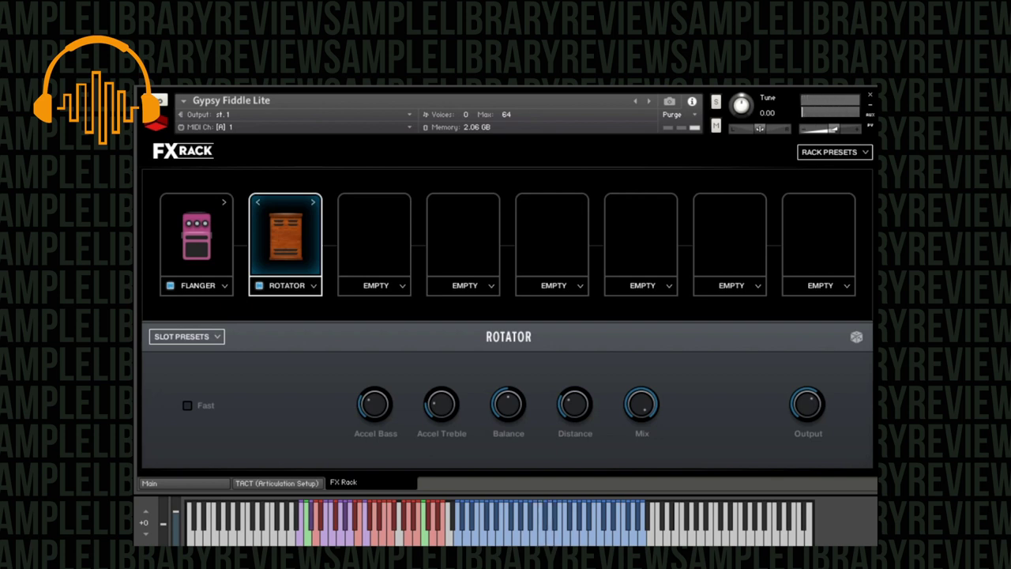
left_click_drag(807, 403, 806, 427)
left_click(376, 285)
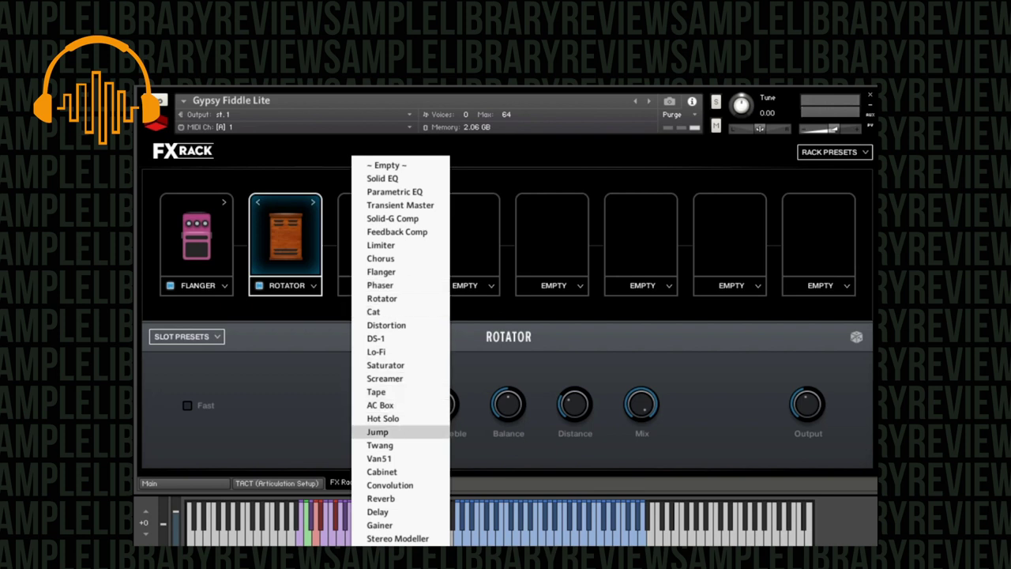
Put a VAN51 amp in the third FX slot and bypass the Rotator.
left_click(379, 458)
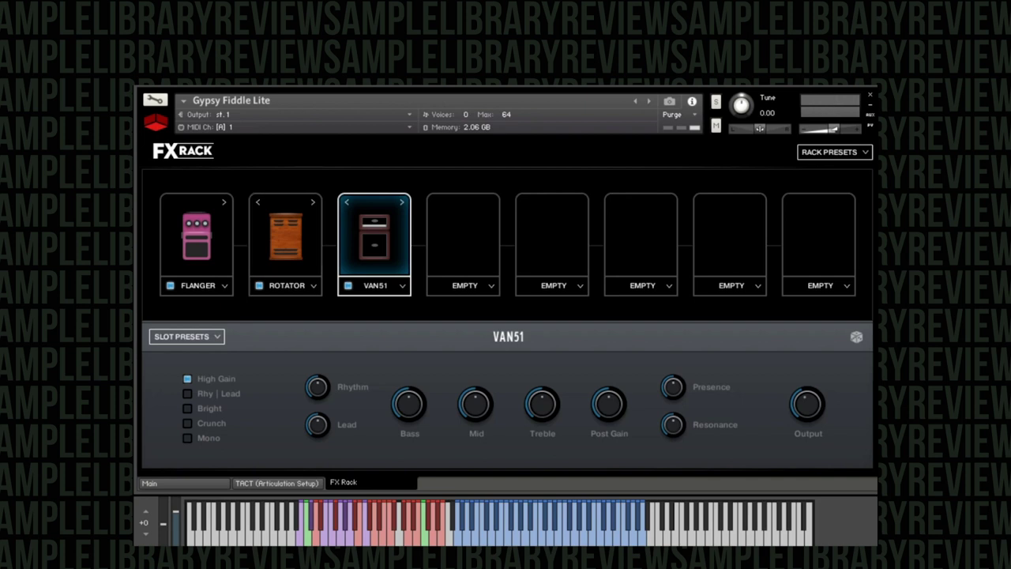
left_click(259, 285)
Bypass the Flanger, dismiss the Rack Presets menu, and go back to Gypsy Fiddle Lite's Main page.
left_click(170, 285)
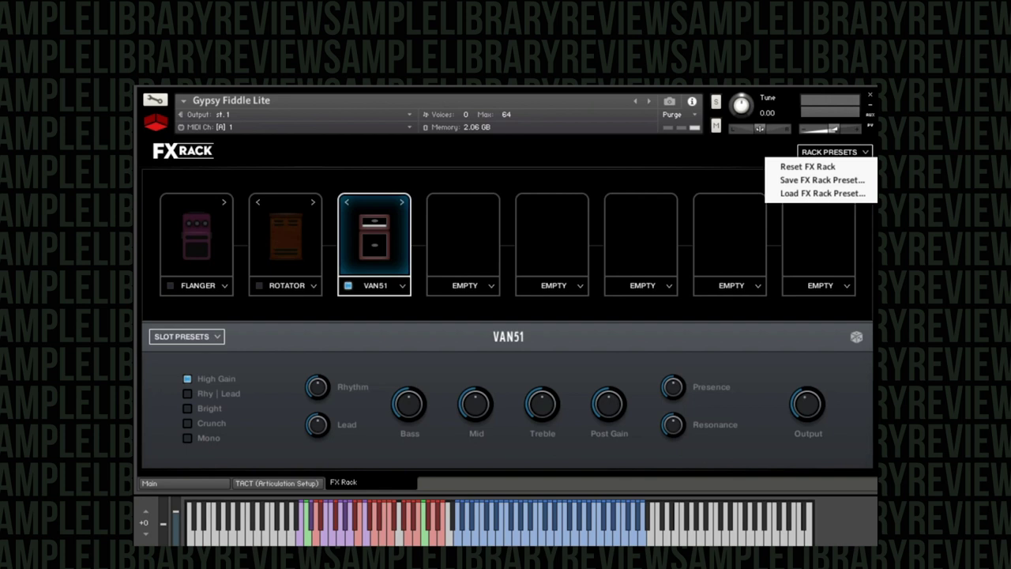
key("Escape")
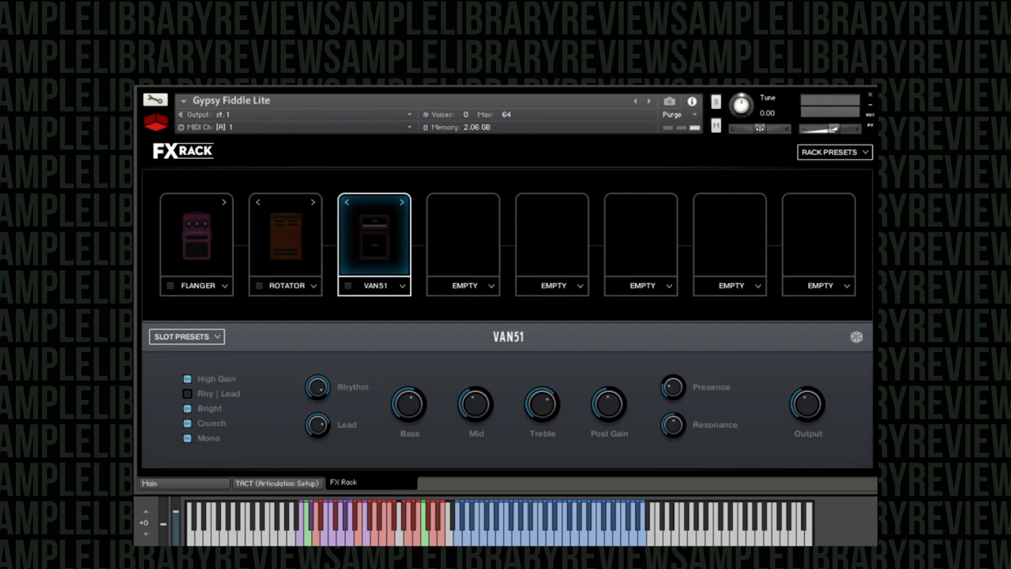
left_click(150, 483)
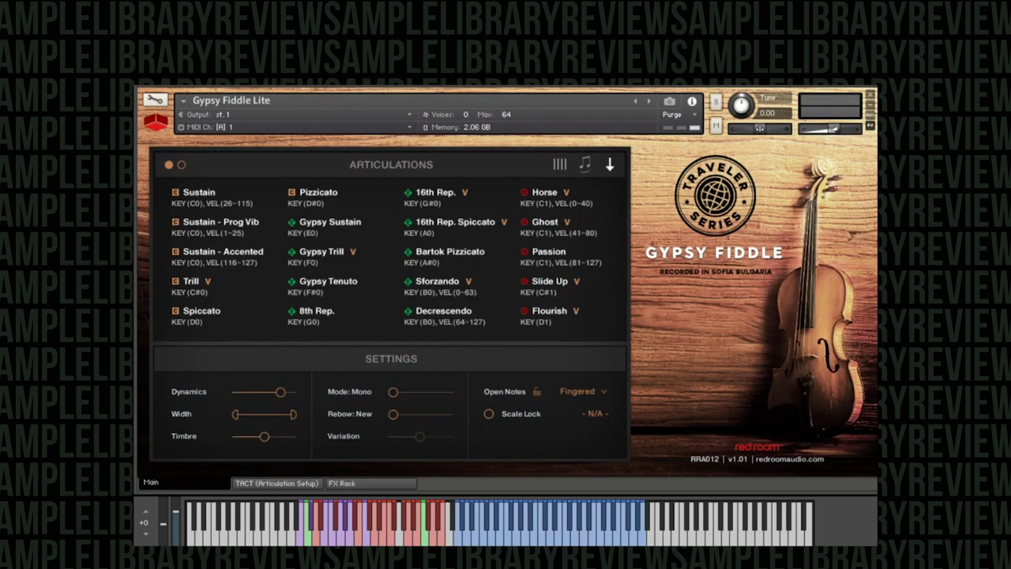